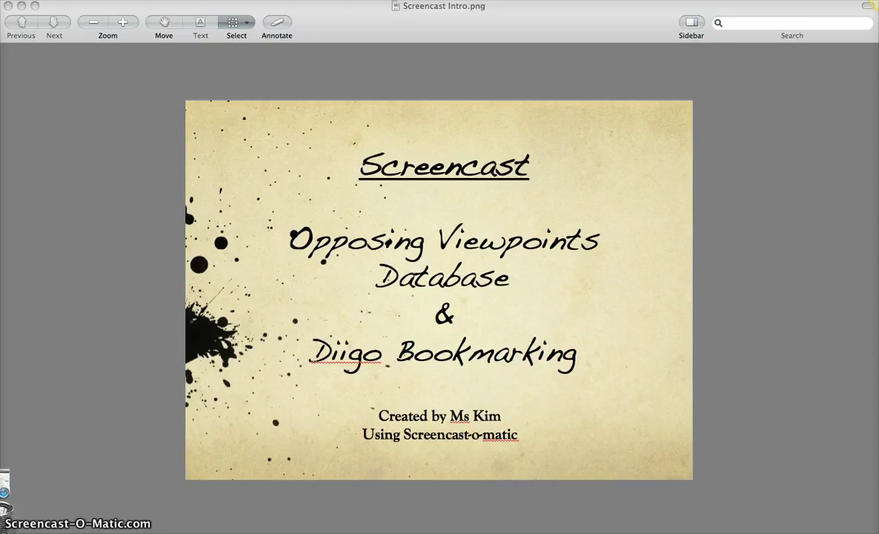
Open the results for the popular topic Juvenile offenders in the Opposing Viewpoints Resource Center.
left_click(22, 6)
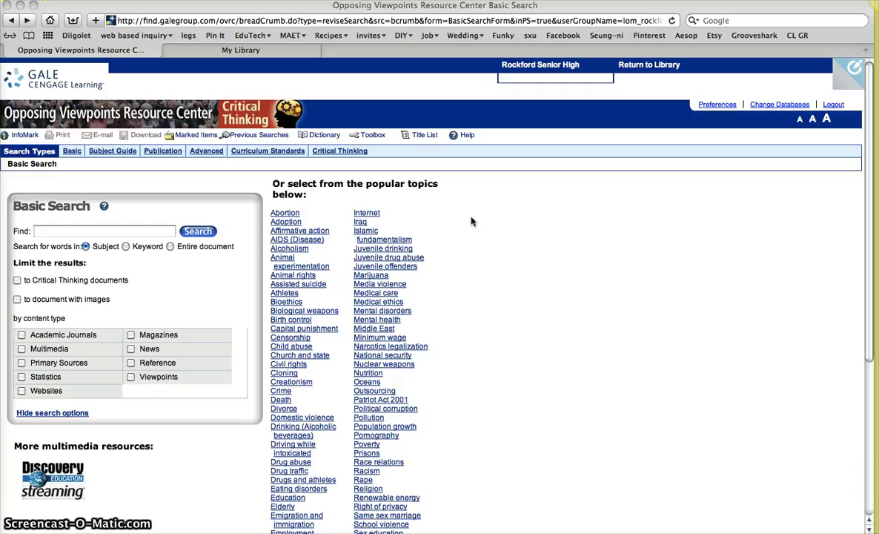
scroll(472, 221, "down", 3)
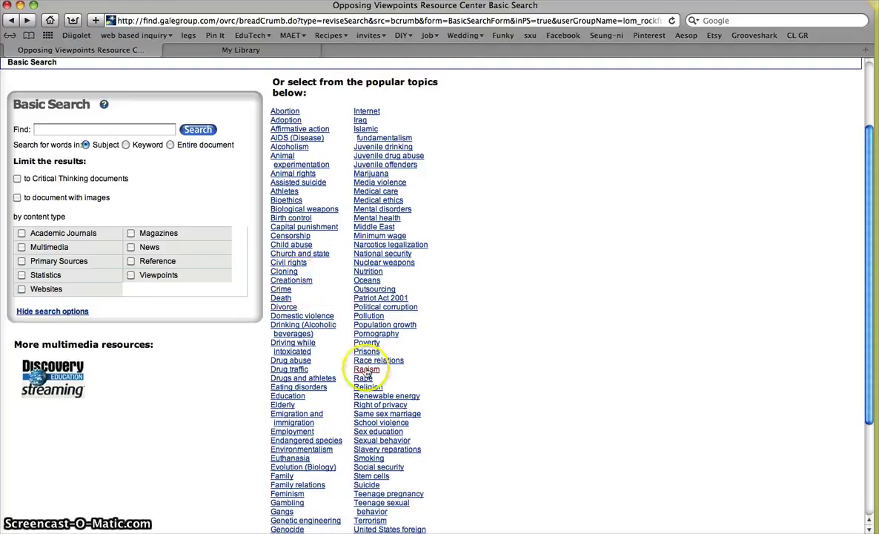
left_click(830, 441)
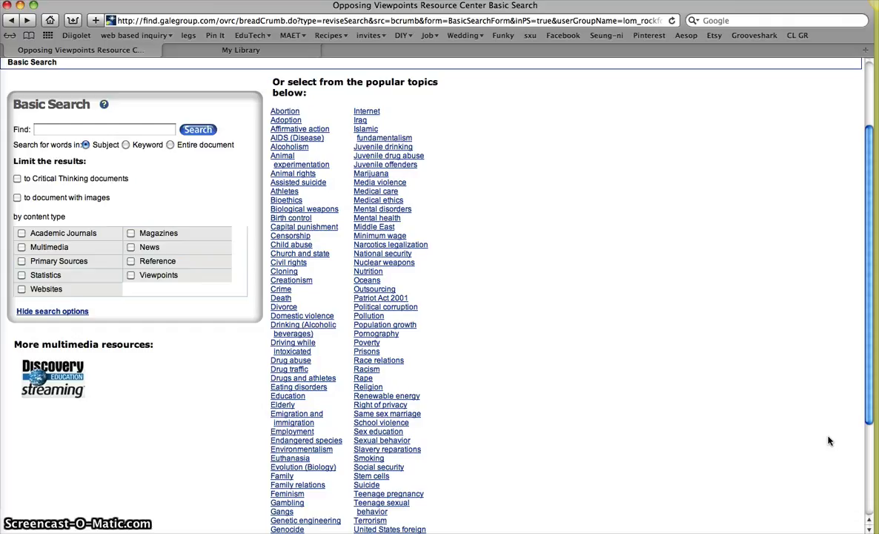
left_click(737, 343)
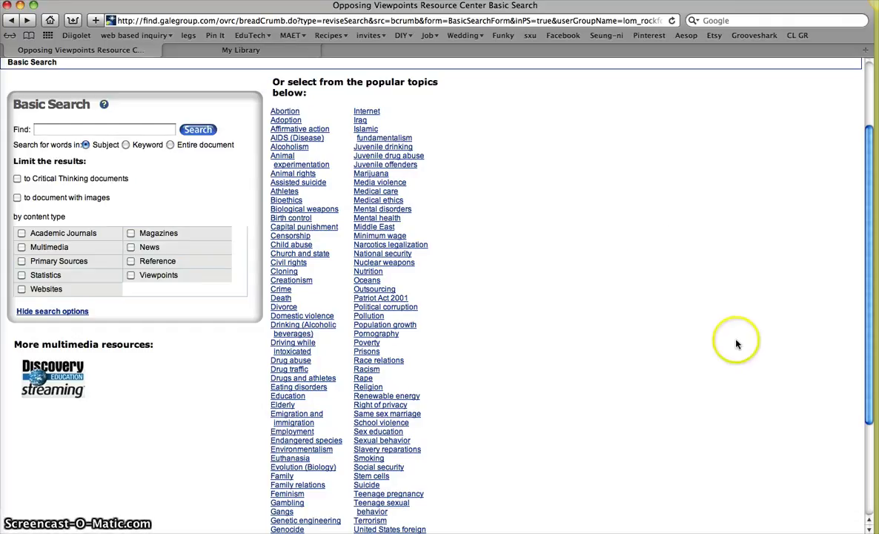
left_click(420, 146)
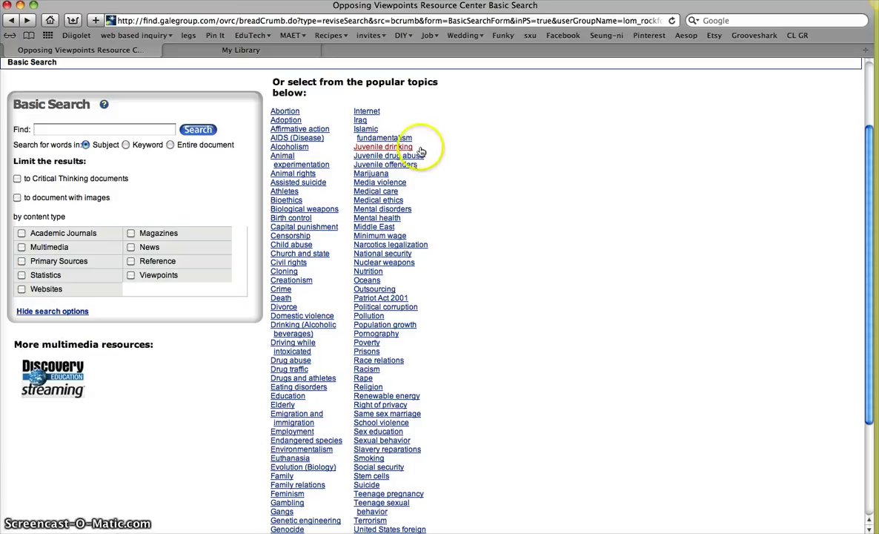
left_click(422, 155)
left_click(393, 164)
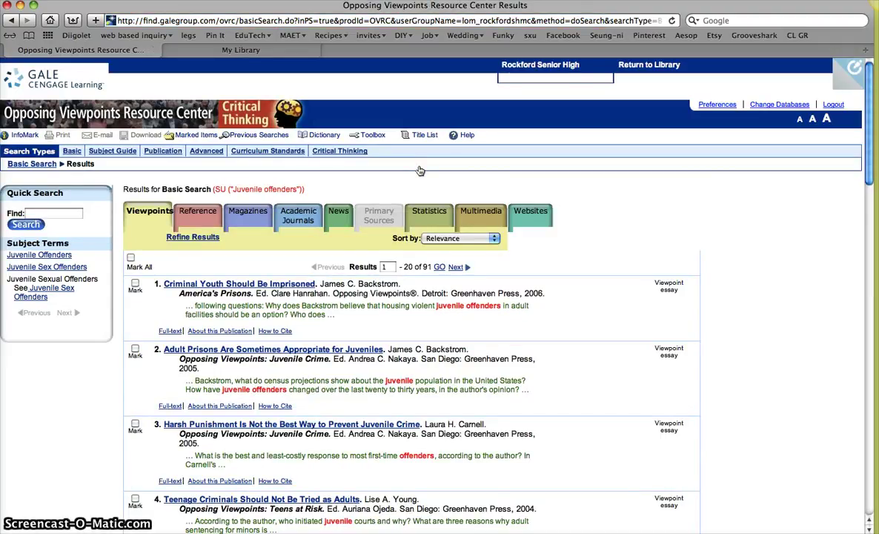
left_click(417, 270)
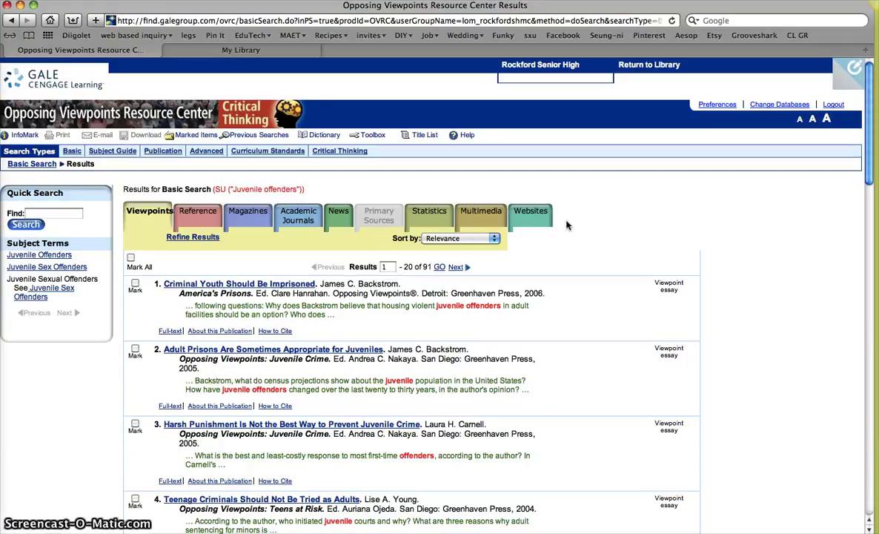
From the Academic Journals results, open the article "Shackling children during court appearances: fairness and security in juvenile courtrooms".
left_click(294, 213)
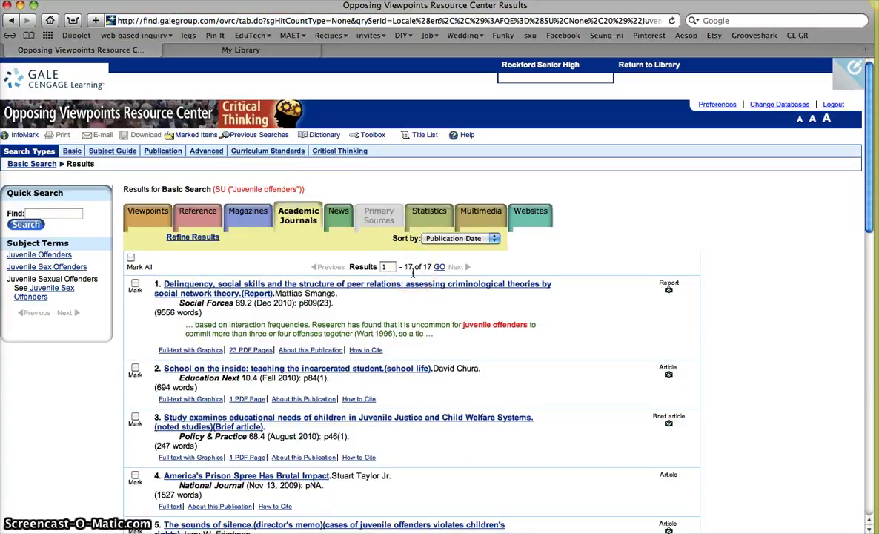
left_click_drag(869, 111, 871, 143)
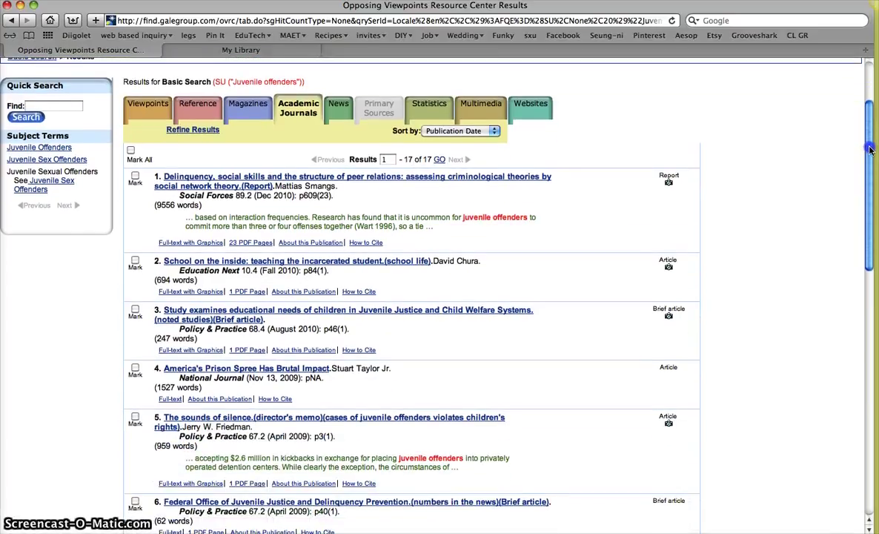
scroll(871, 144, "down", 5)
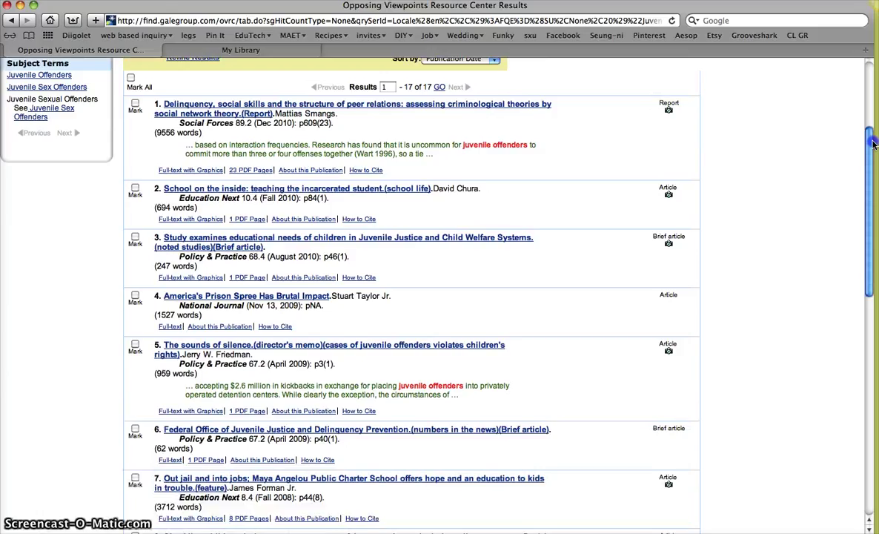
left_click_drag(873, 147, 872, 280)
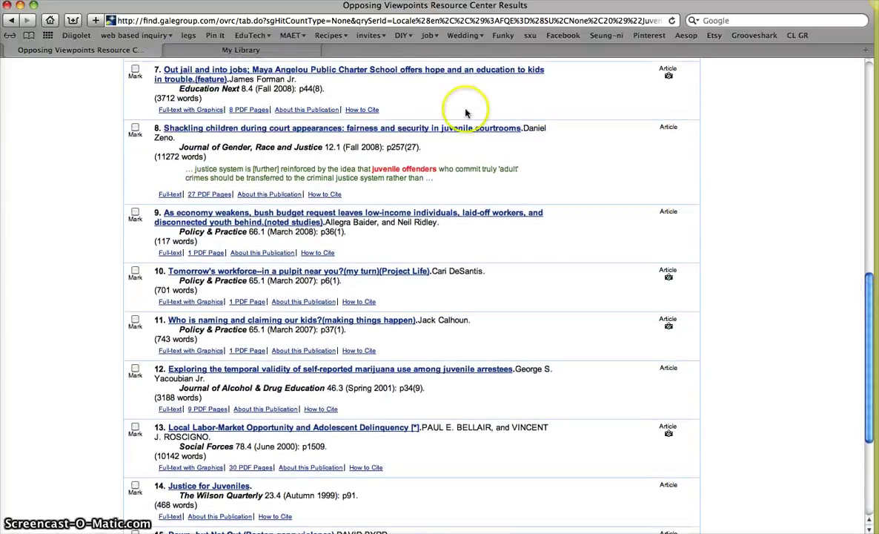
left_click(428, 130)
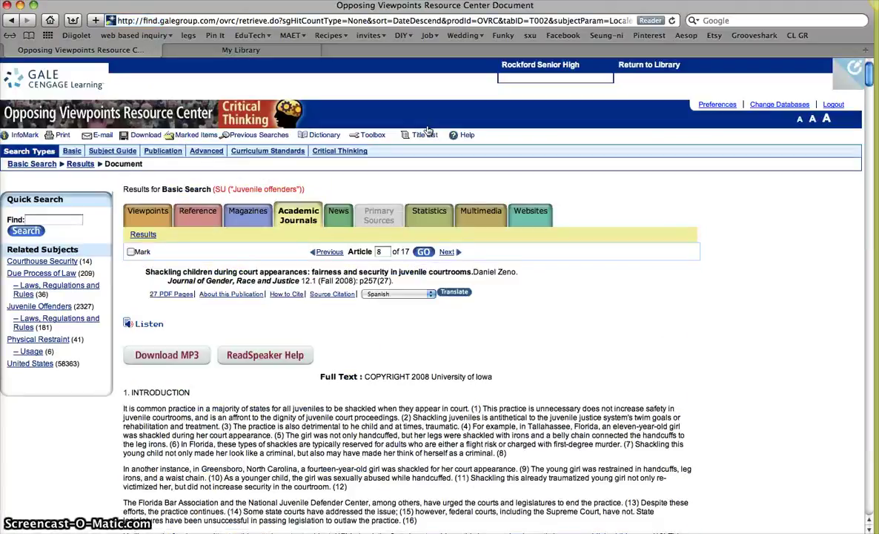
Load Diigolet on the article and highlight in yellow the paragraph beginning "The goals of treatment and rehabilitation continue to this day".
left_click(165, 368)
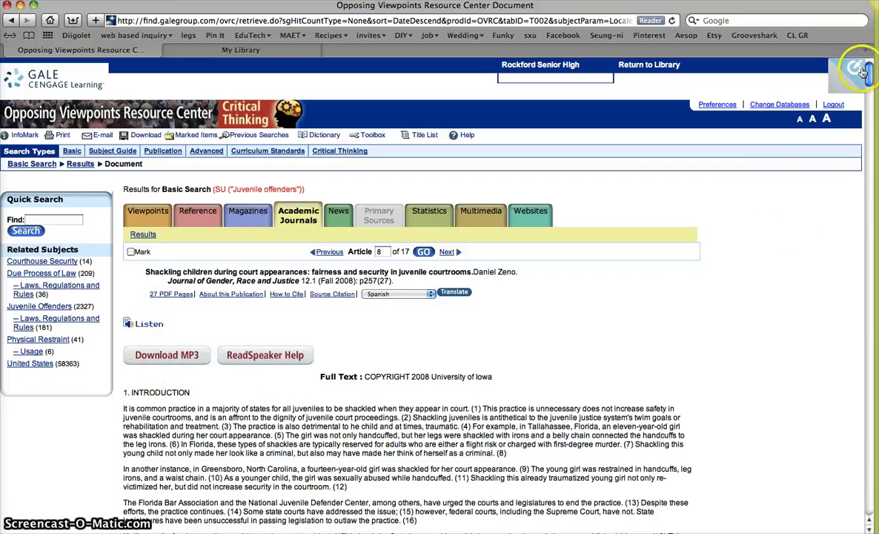
mouse_move(869, 73)
left_mouse_down()
mouse_move(871, 415)
mouse_move(872, 70)
left_mouse_up()
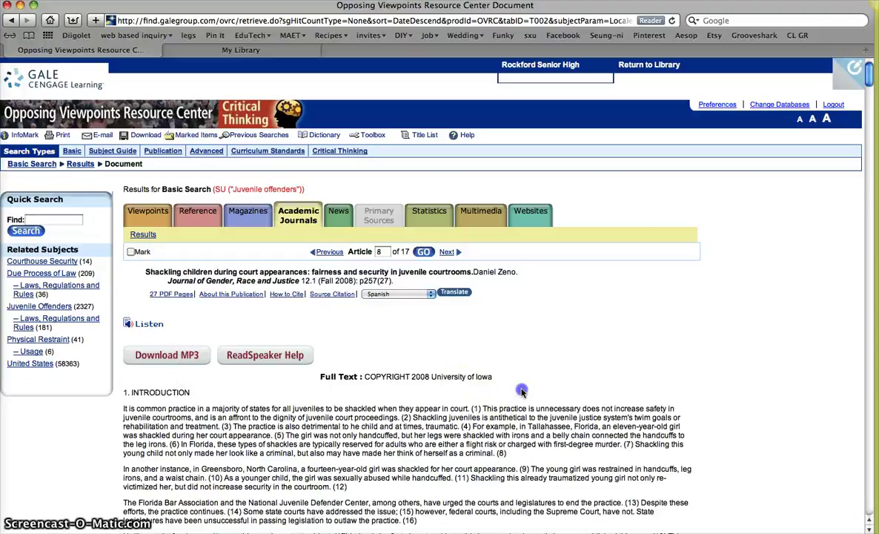
scroll(522, 393, "down", 3)
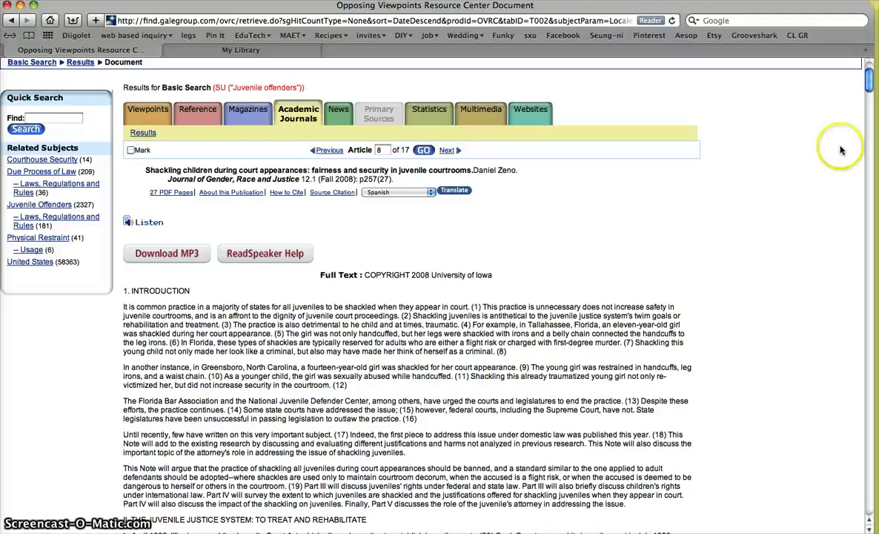
left_click_drag(871, 90, 875, 120)
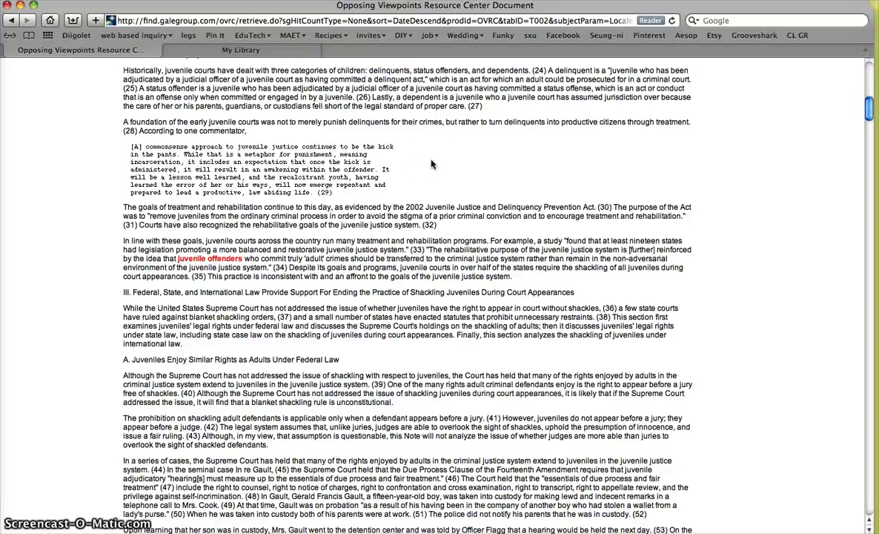
left_click(77, 36)
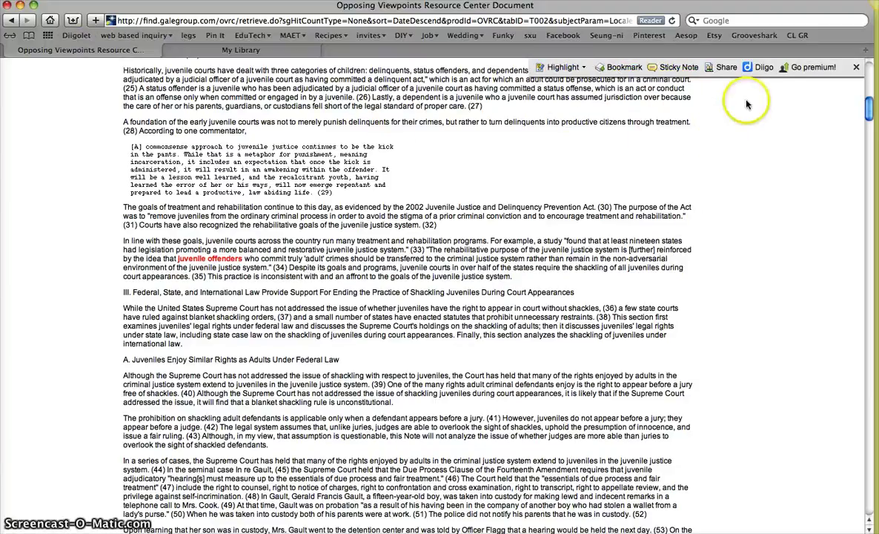
left_click(726, 68)
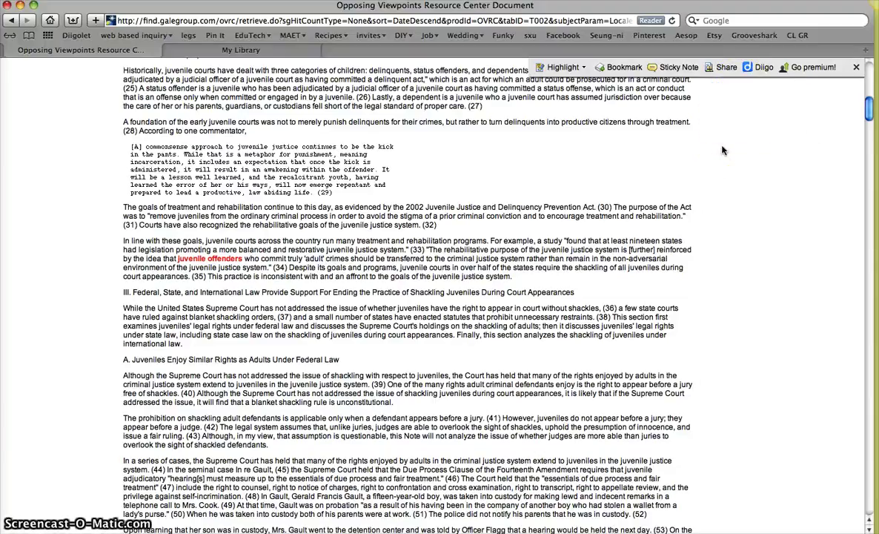
left_click(638, 169)
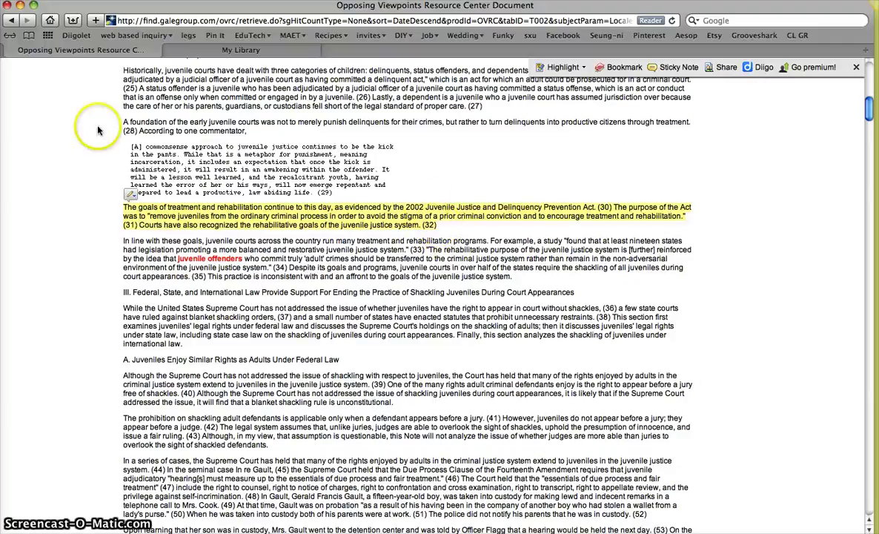
Post a private sticky note reading "rehabilitation" on the highlighted paragraph about the goals of treatment and rehabilitation.
mouse_move(131, 196)
left_click(141, 210)
left_click_drag(209, 218, 242, 243)
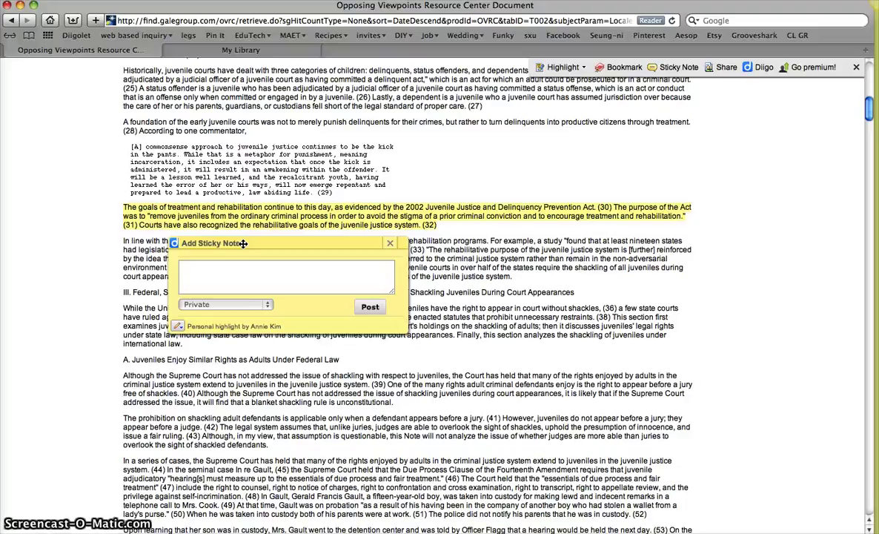
left_click(232, 274)
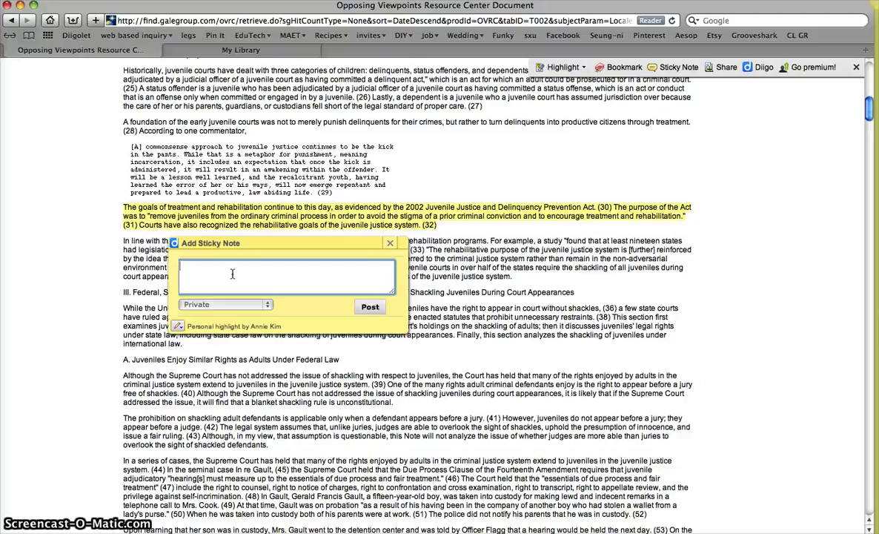
type("reha")
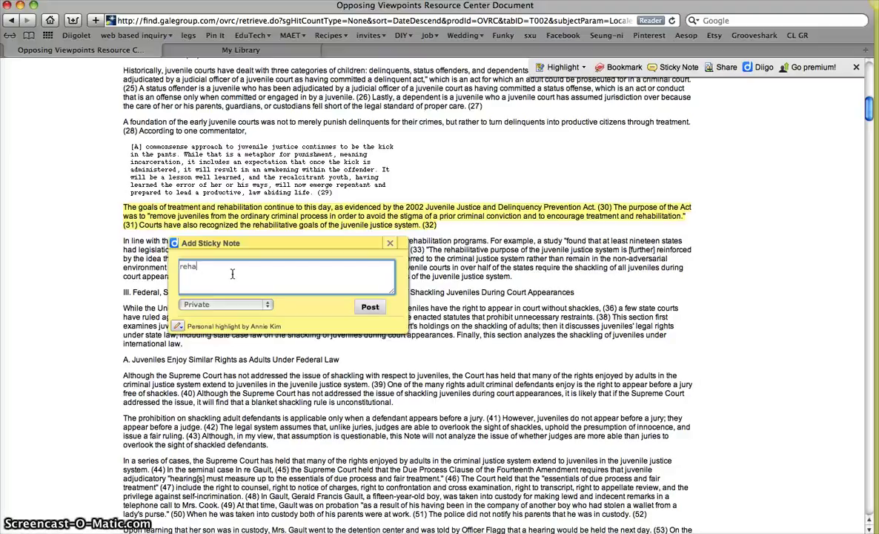
type("vilitation")
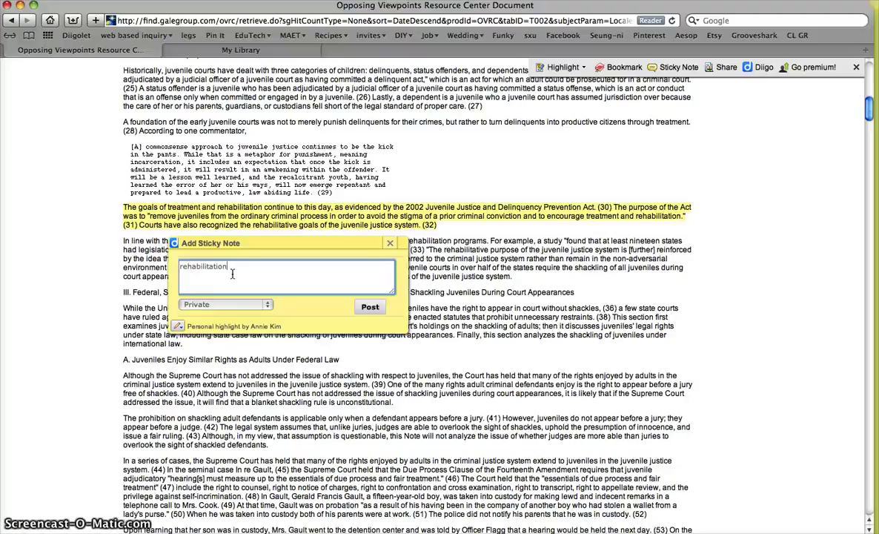
left_click(293, 272)
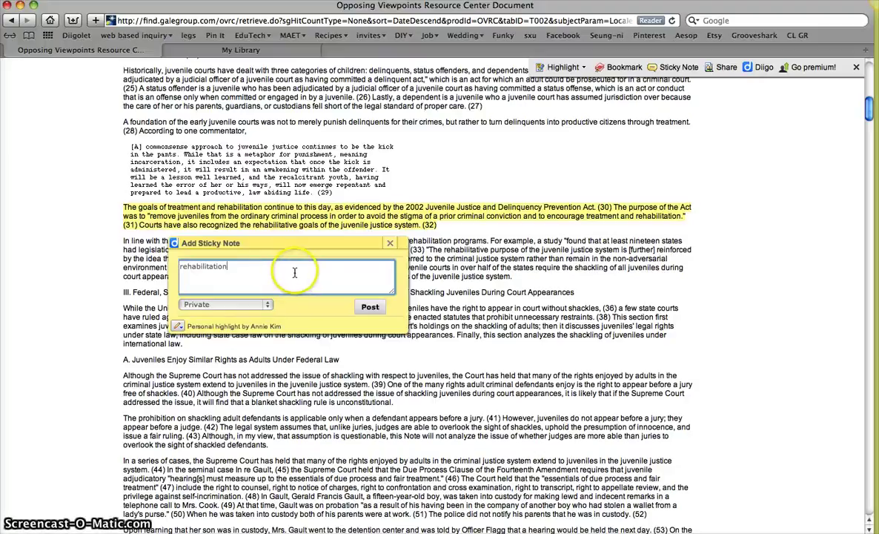
left_click(370, 306)
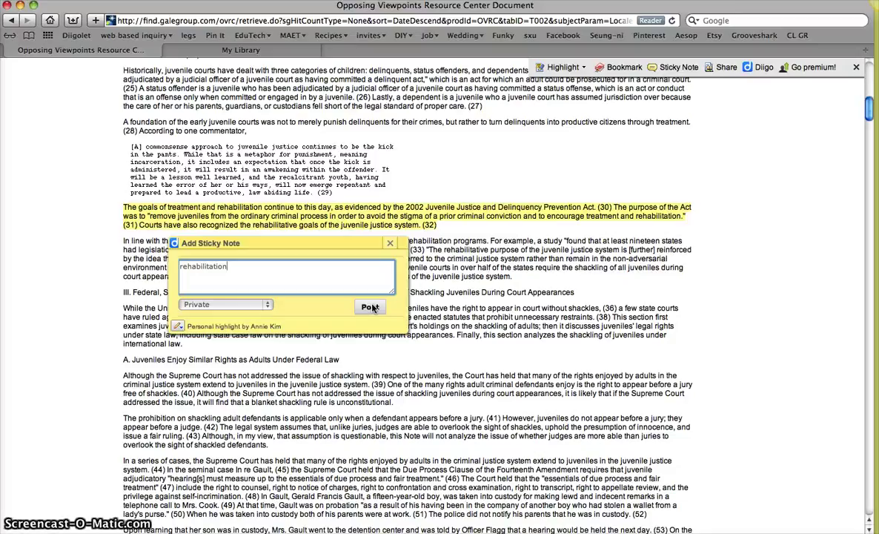
left_click(371, 307)
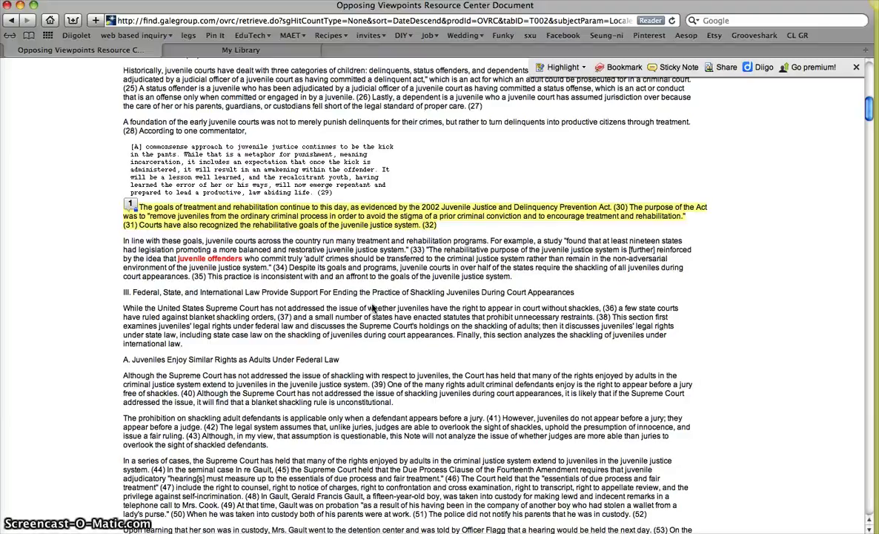
Refresh the Diigo library for find.galegroup.com to check the saved highlight and note, and return to the article.
left_click(226, 52)
left_click(725, 142)
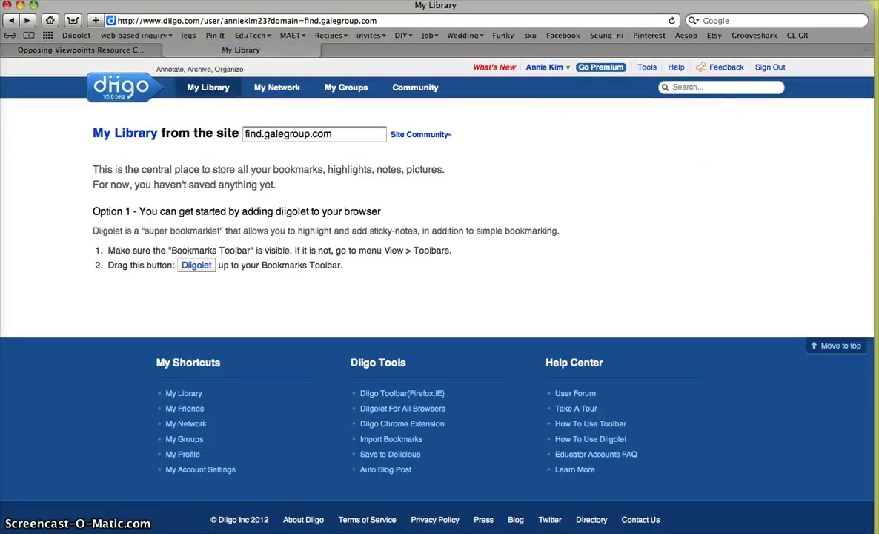
left_click(671, 21)
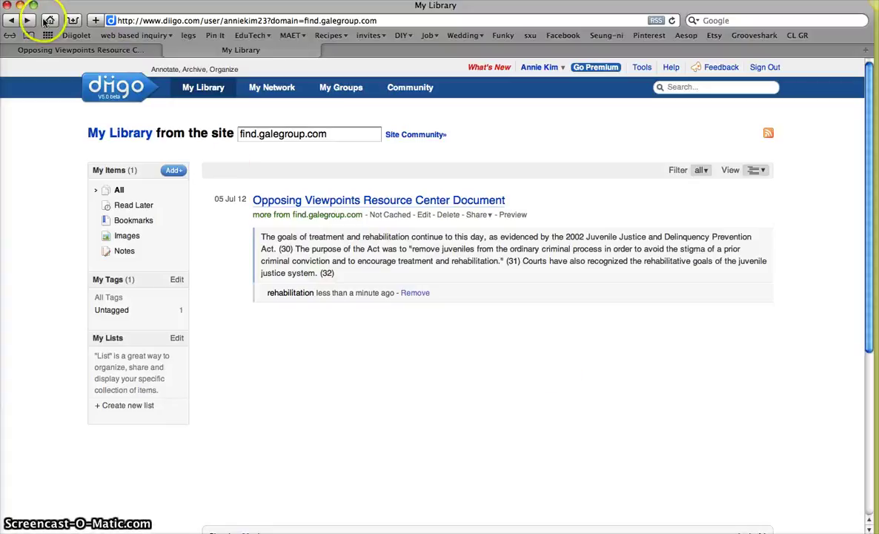
left_click(37, 50)
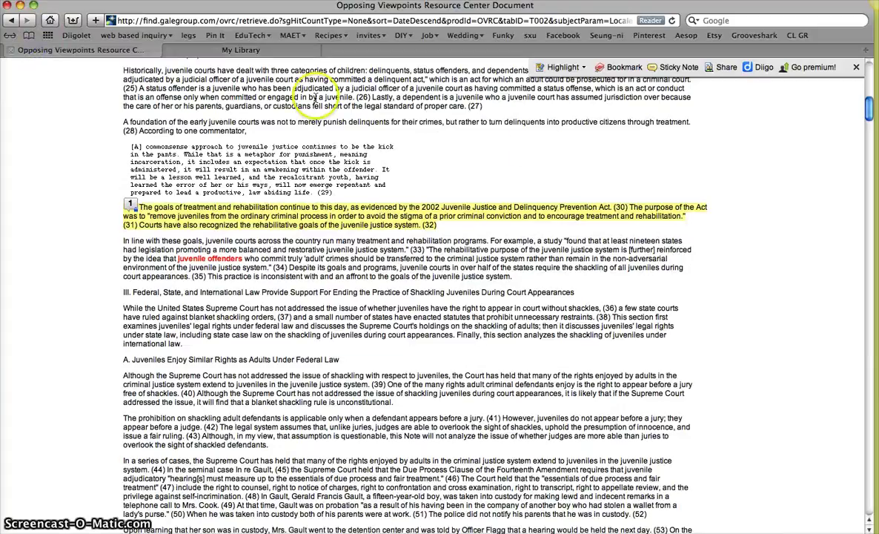